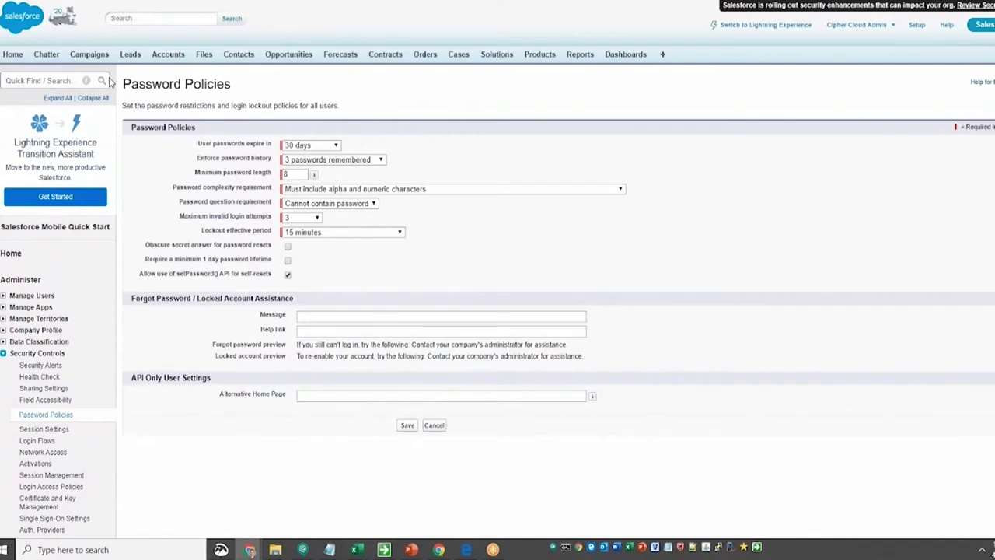
Find the password settings in Salesforce setup by searching for "pass" and open Password Policies
click(46, 82)
text(pass)
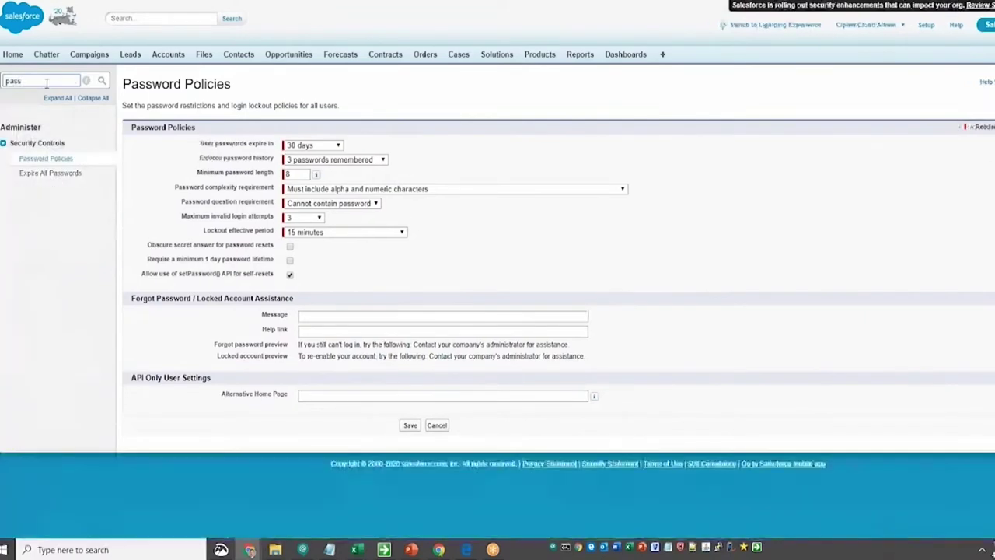
click(65, 160)
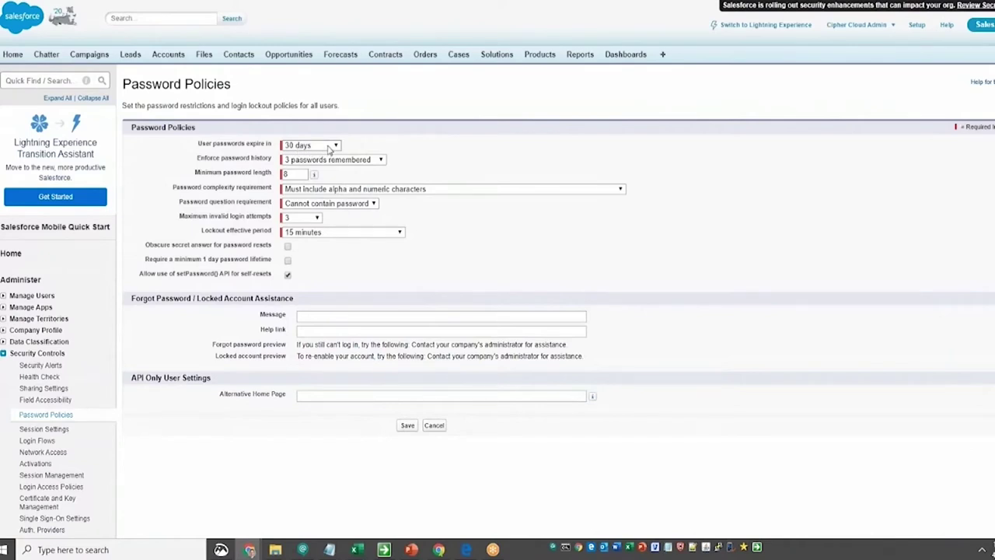
Set user passwords to Never expires, adjust the maximum invalid login attempts, and save the password policies
click(329, 148)
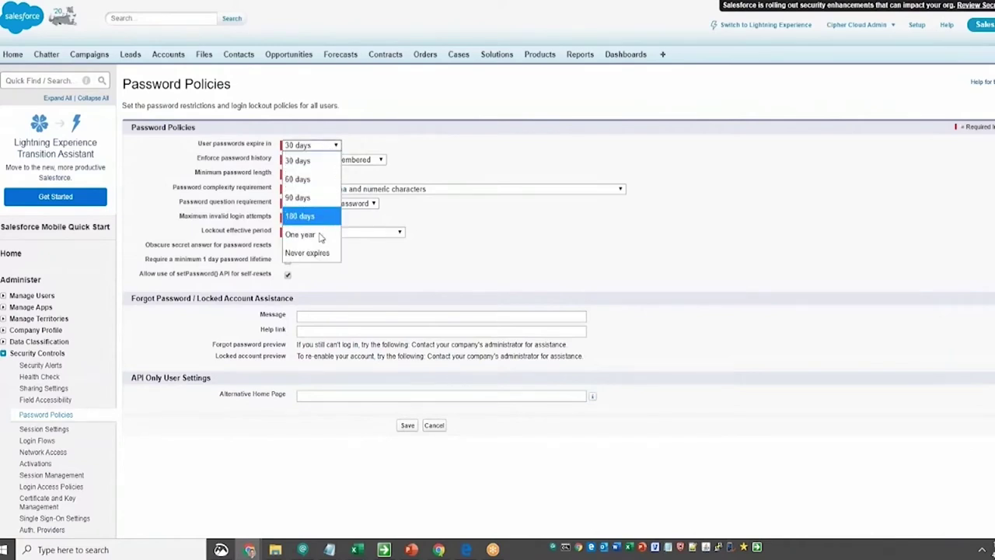
click(315, 254)
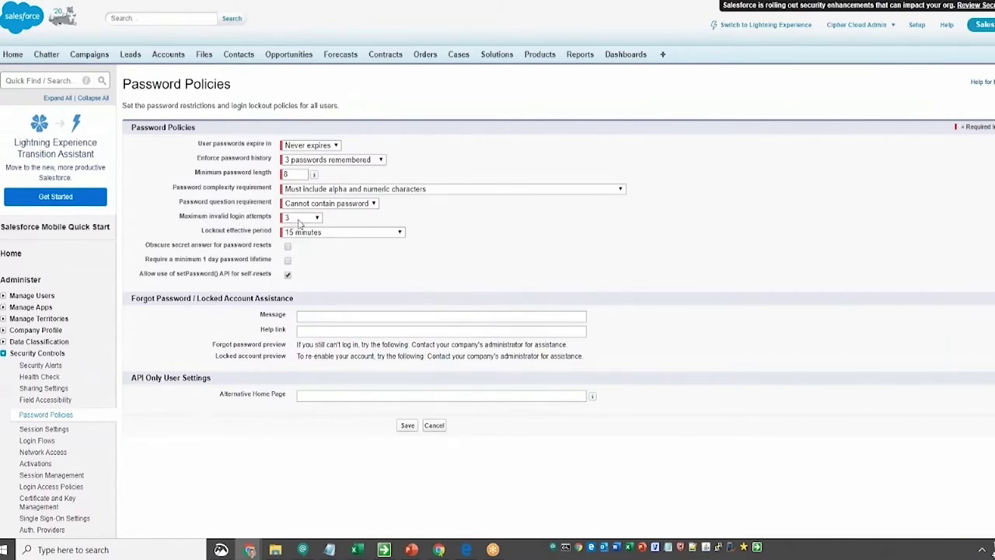
click(312, 220)
click(408, 426)
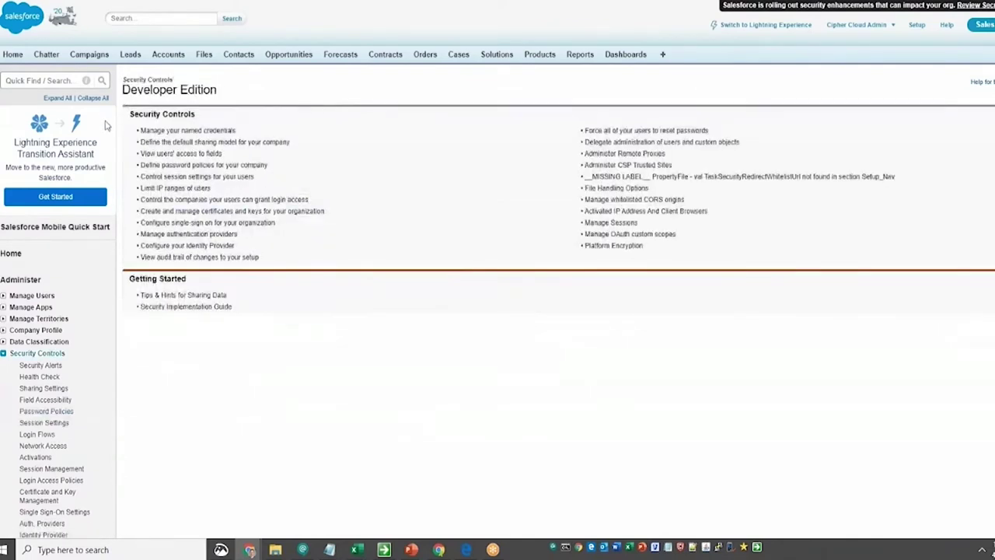
Search the setup for "passw" and reopen the company's password policies for review
click(49, 80)
text(passw)
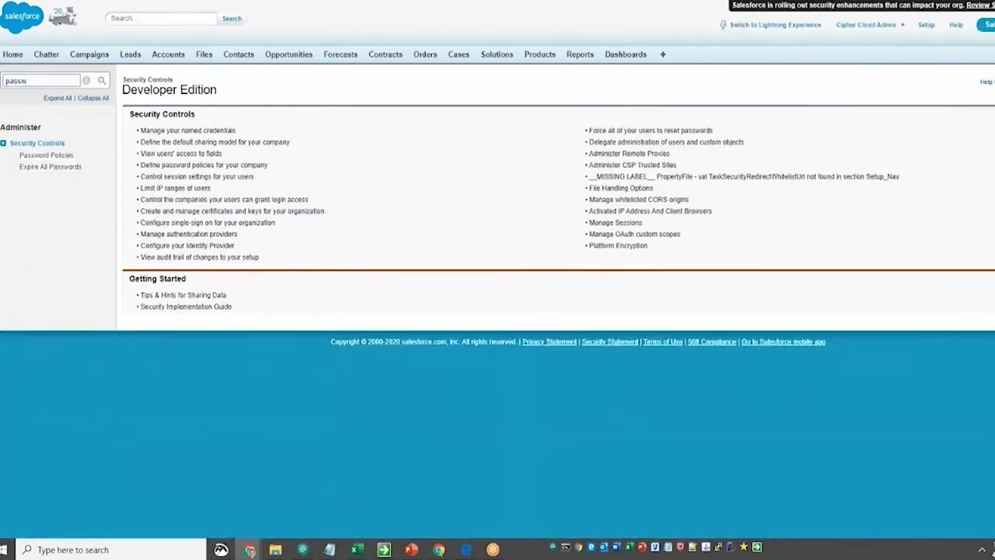
click(174, 166)
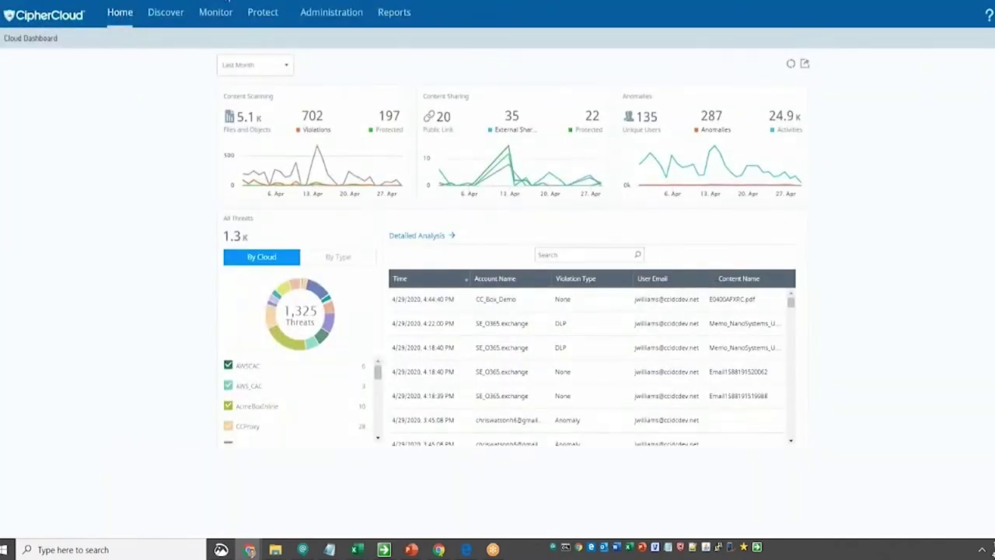
Switch to CipherCloud, expand the SalesforceSecurity assessment under Cloud Security Posture, and run it again
mouse_move(263, 12)
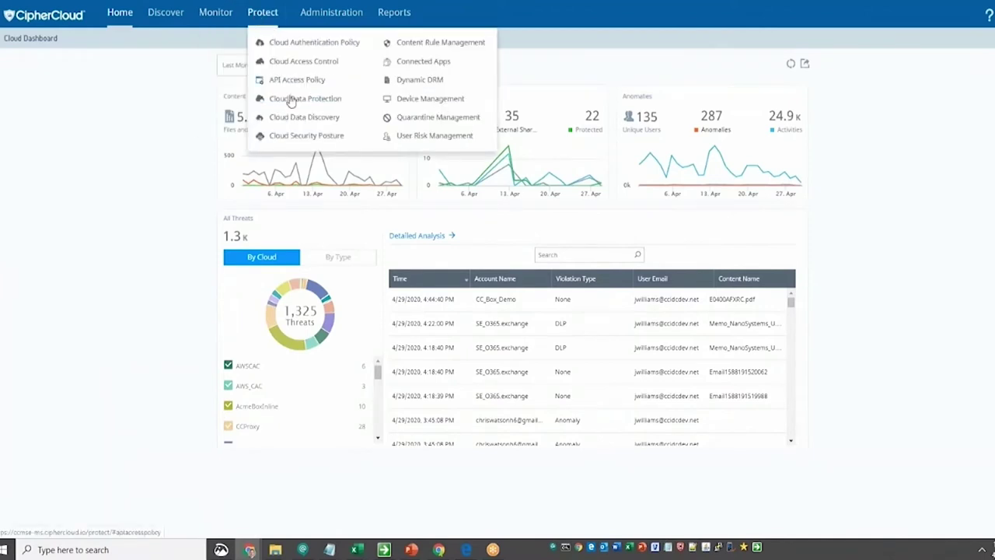
click(298, 138)
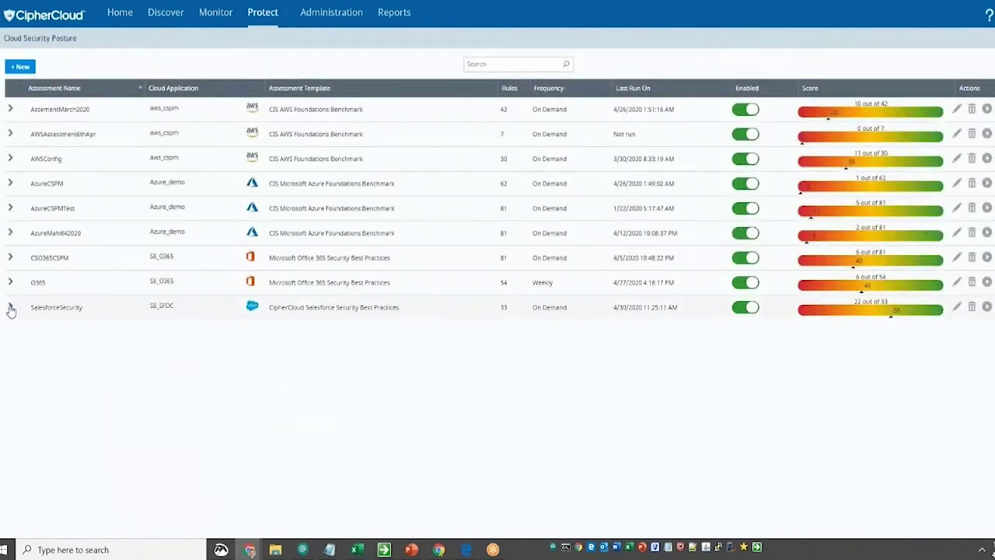
click(11, 309)
scroll(329, 313, down, 2)
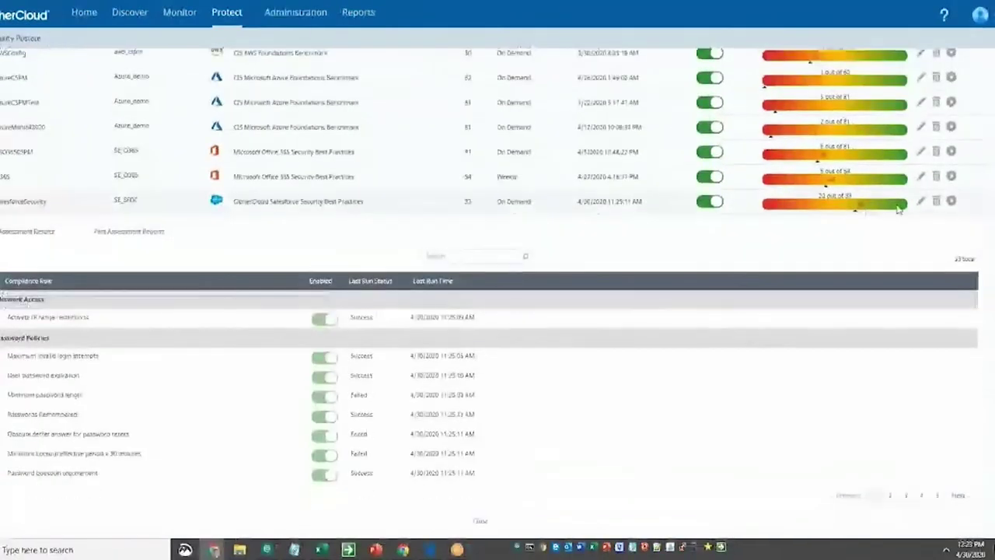
click(951, 202)
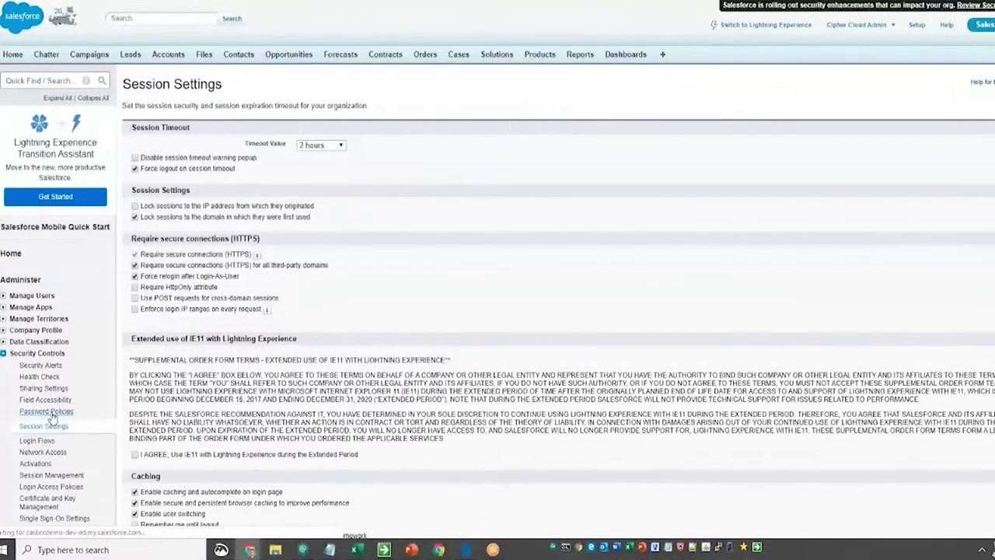
Switch to Salesforce and open Password Policies from the Security Controls to check the policy settings
click(49, 415)
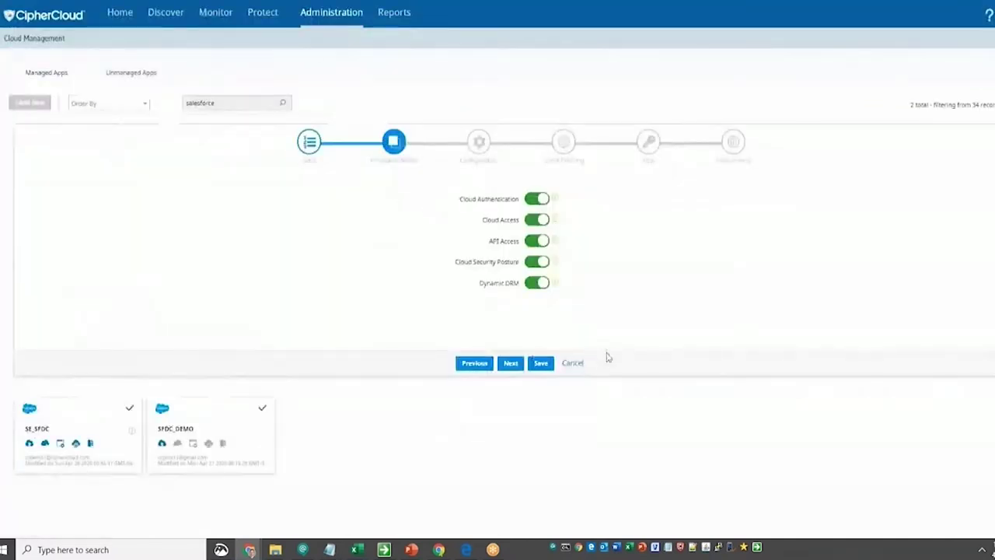
In CipherCloud, leave the Salesforce app's protection model settings without saving and open Cloud Security Posture
click(574, 363)
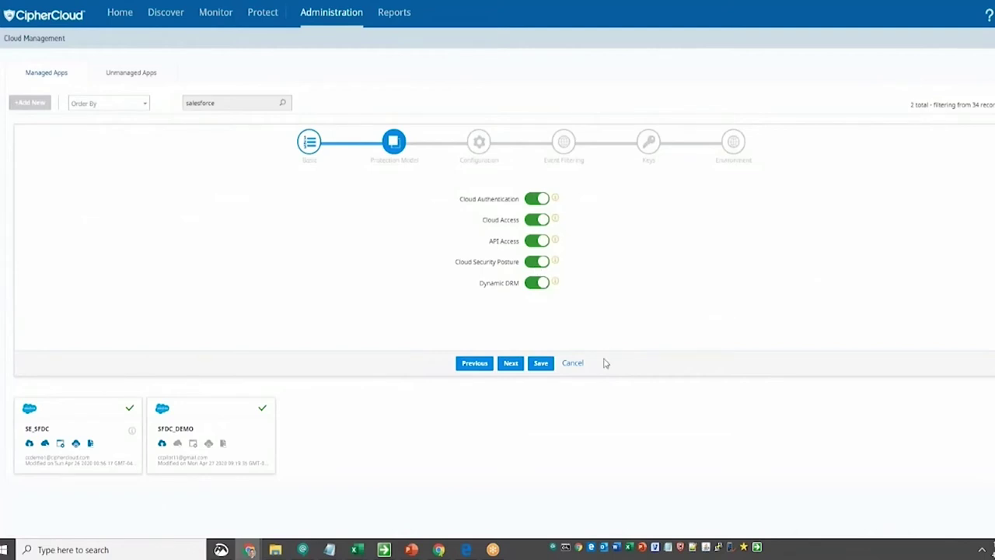
click(575, 364)
click(272, 28)
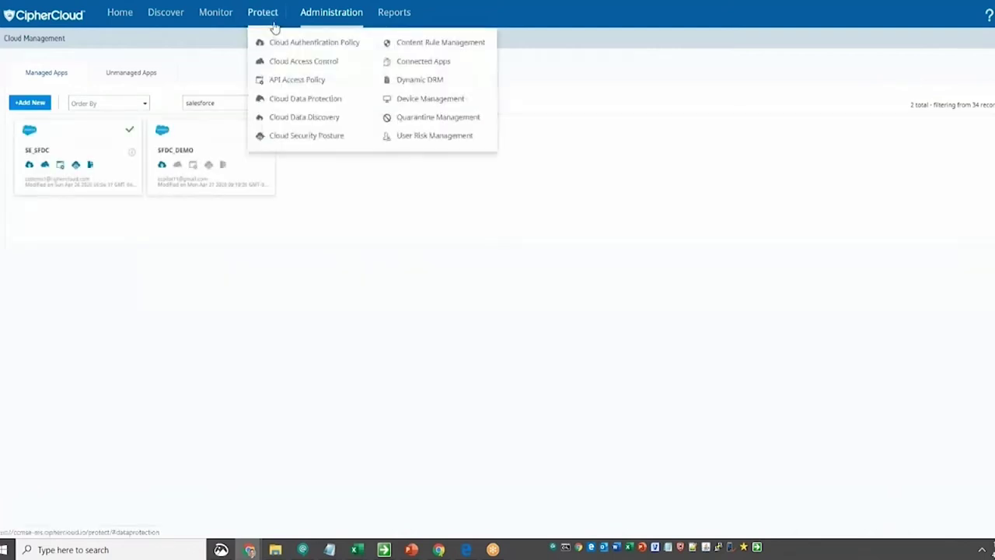
click(306, 141)
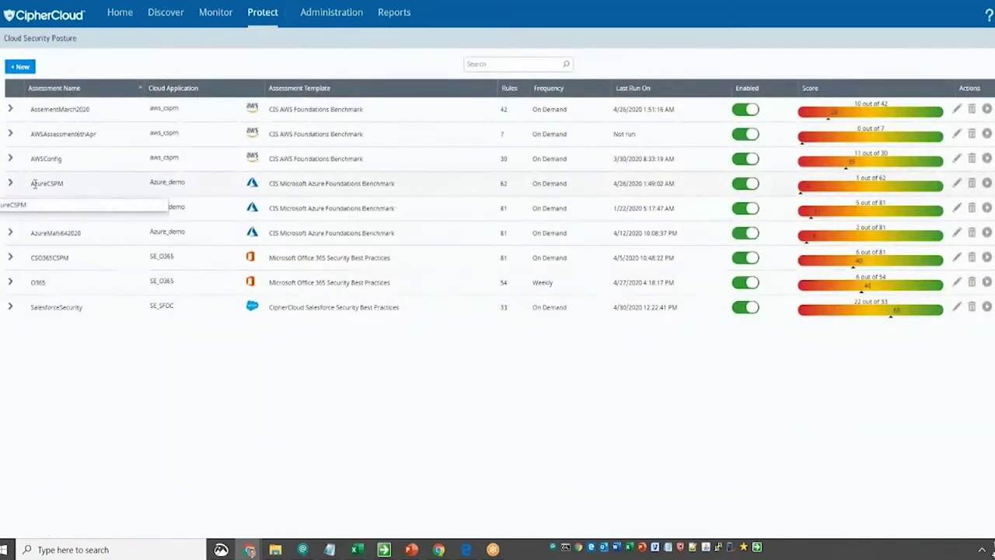
Create an assessment named QuarterlyPCIAudit for cloud account SE_SFDC with the CipherCloud Salesforce Security Best Practices template
click(21, 68)
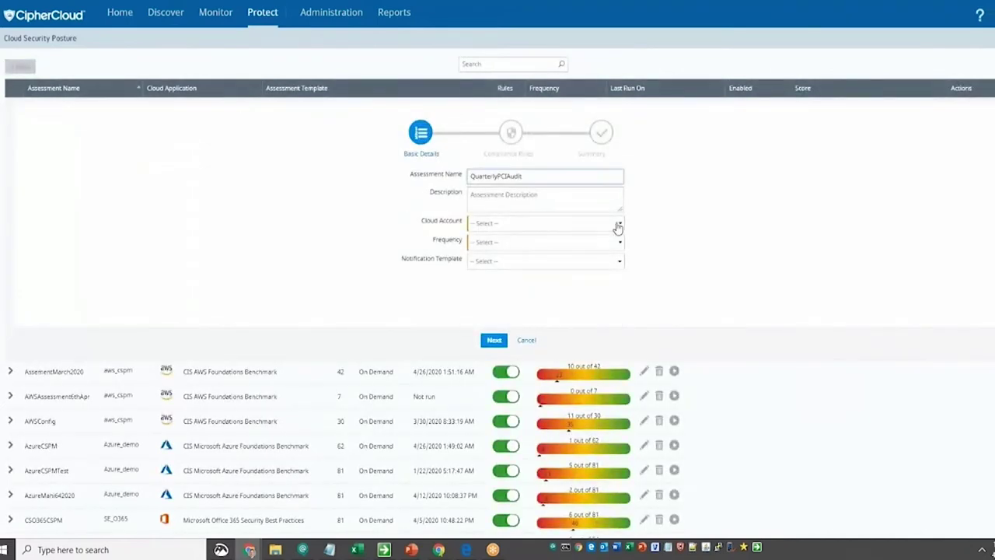
text(QuarterlyPCIAudit)
click(618, 223)
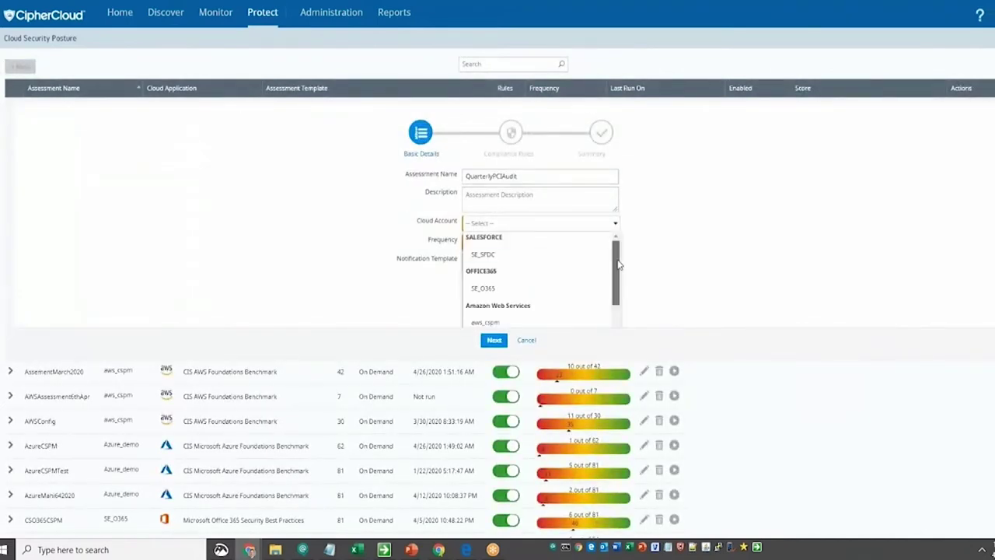
mouse_move(618, 266)
mouse_down()
mouse_move(618, 294)
mouse_move(614, 251)
mouse_up()
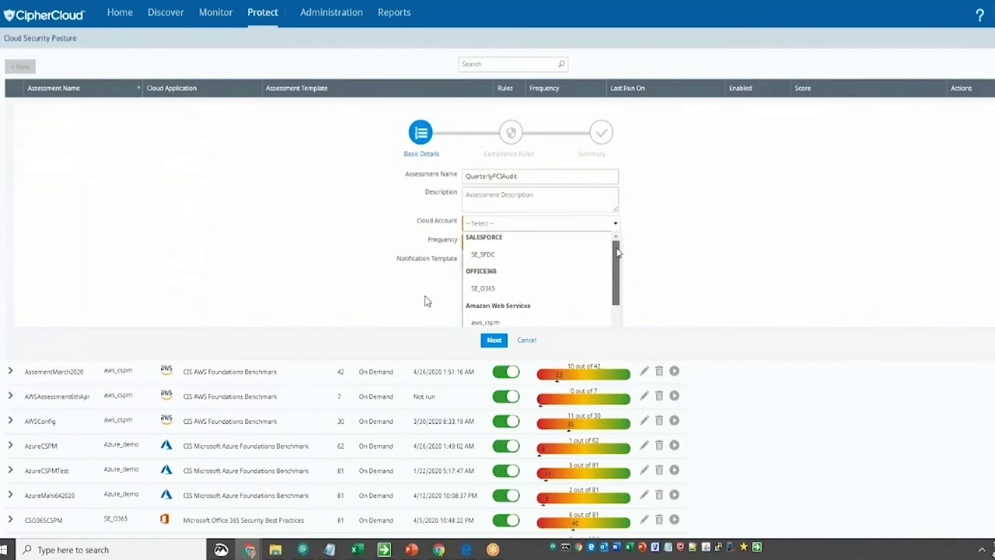
click(483, 255)
click(614, 242)
click(597, 257)
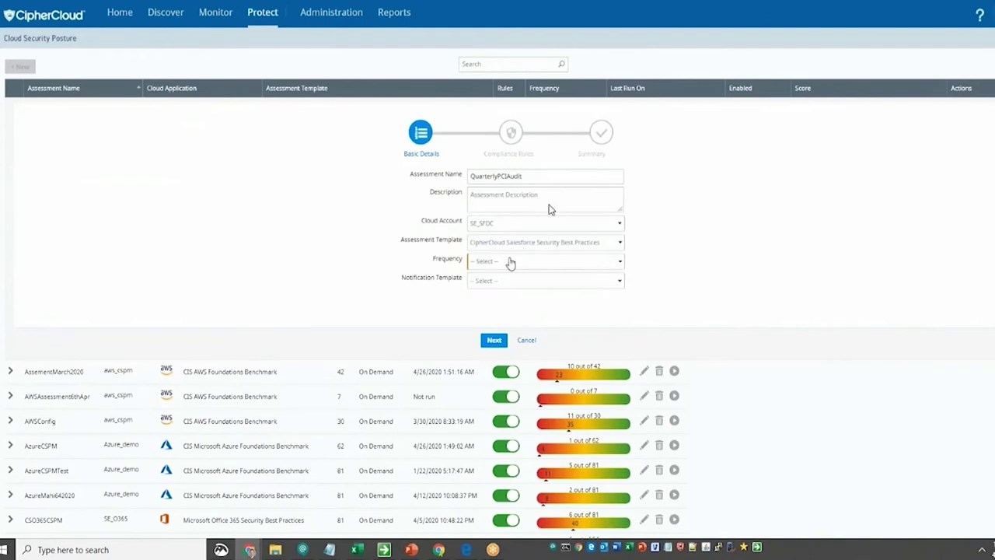
Schedule the assessment with Quarterly frequency and a start date of 04/30/2020 12:27
click(614, 264)
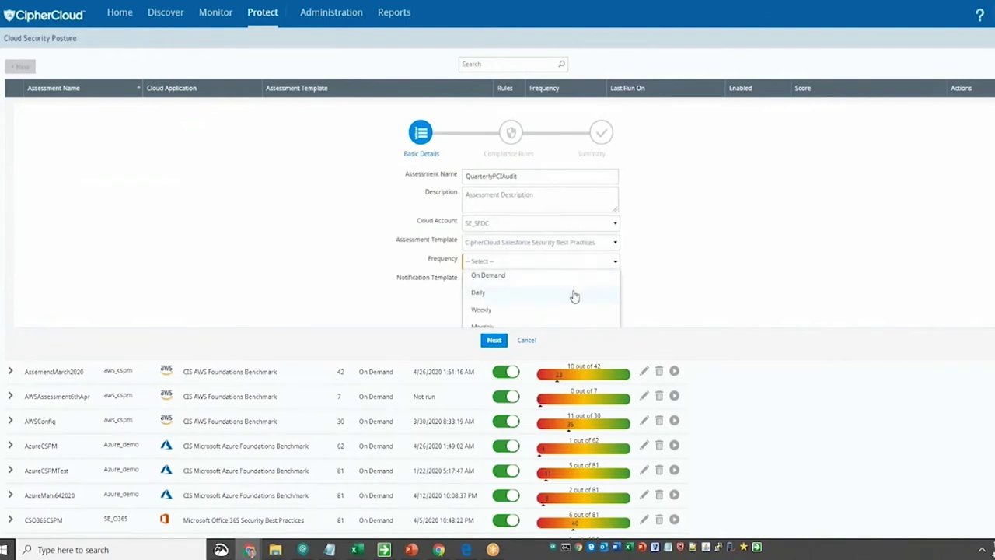
scroll(574, 296, down, 1)
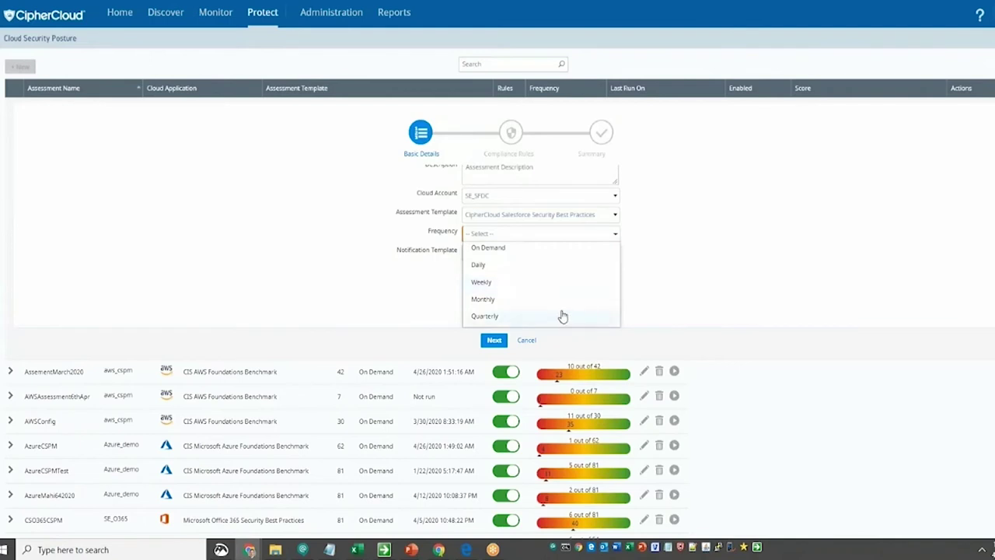
click(520, 317)
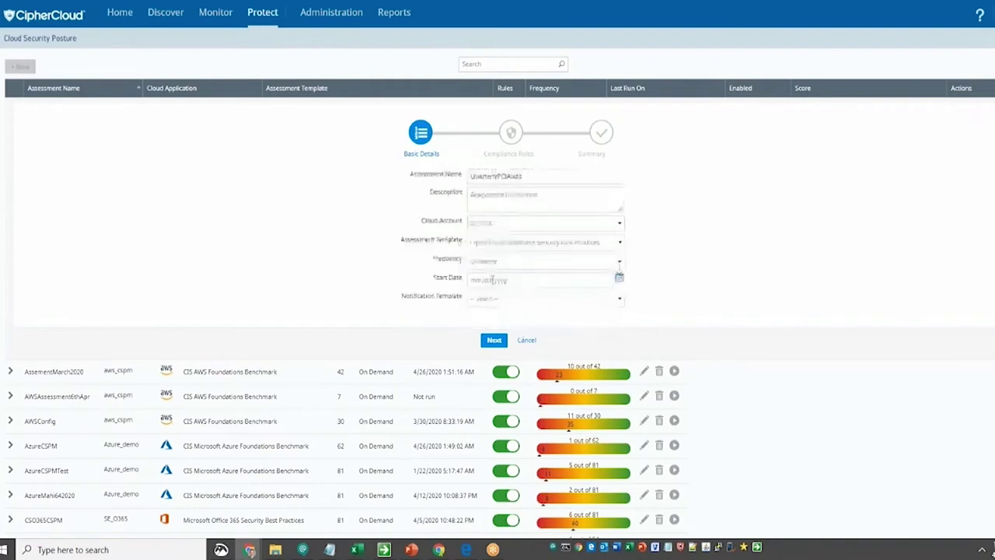
click(570, 277)
click(539, 383)
Assign the Default CSPM Email Template as the notification template and continue to the compliance rules
click(616, 301)
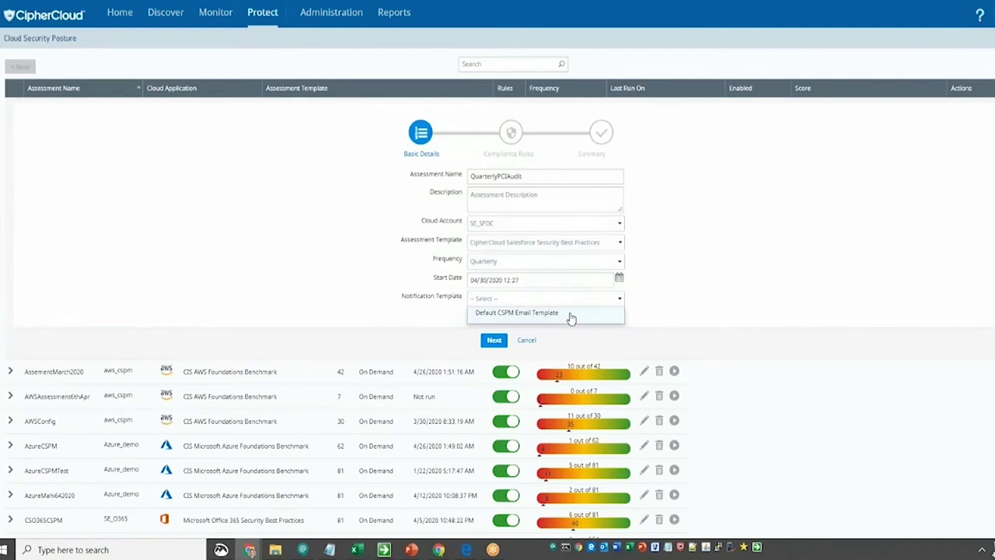
click(572, 314)
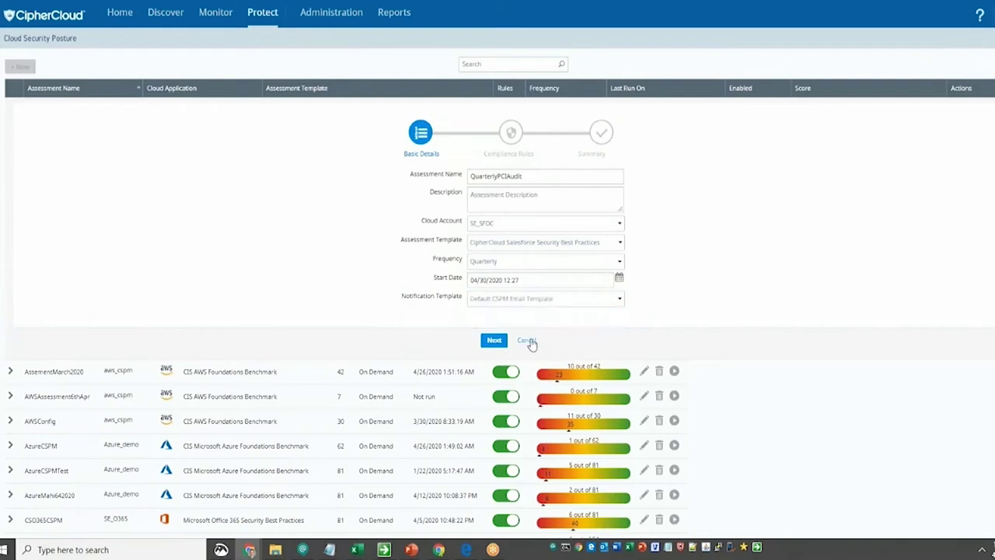
click(494, 340)
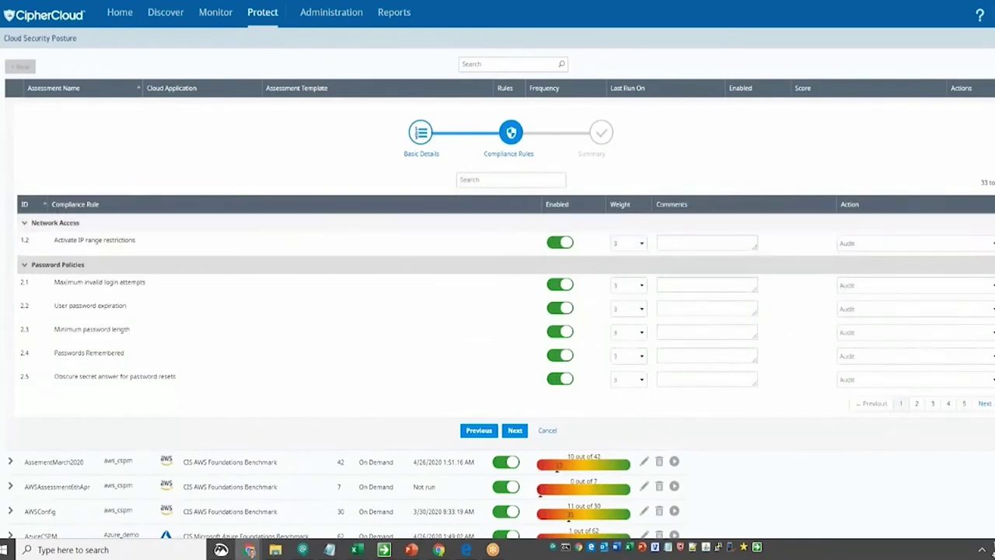
Review the compliance rule groups one by one, collapsing each from Network Access to File Upload And Download Security Details
click(24, 223)
click(26, 241)
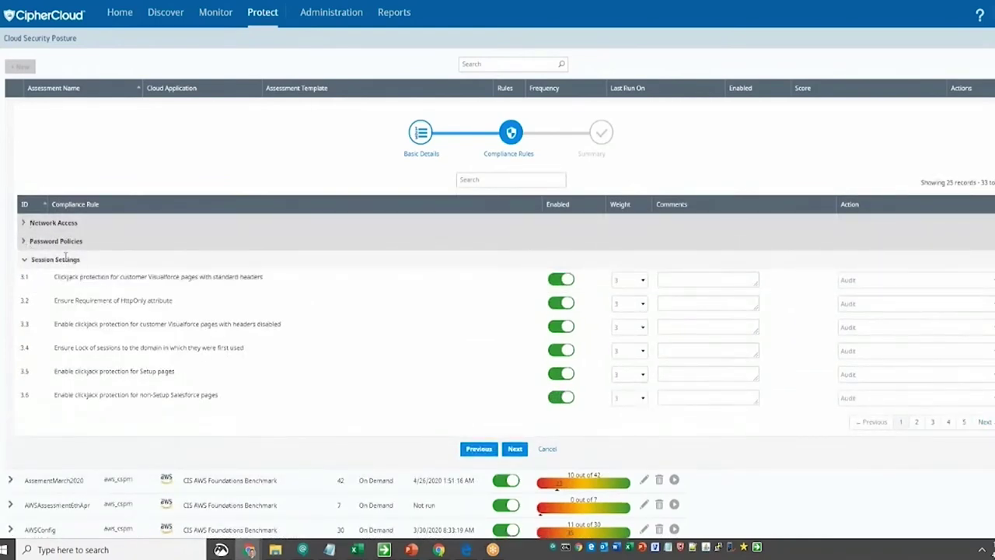
click(25, 262)
click(24, 277)
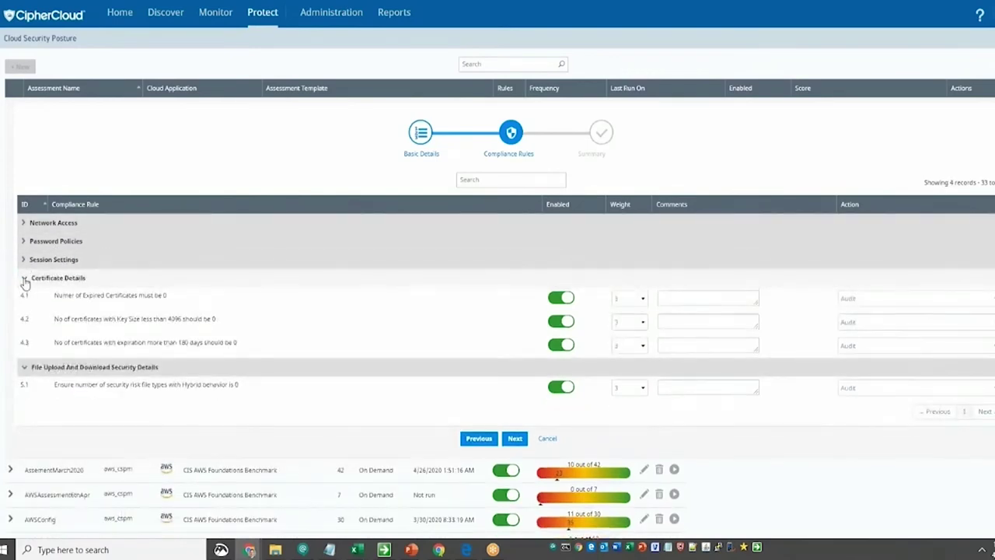
click(24, 278)
click(25, 297)
click(37, 300)
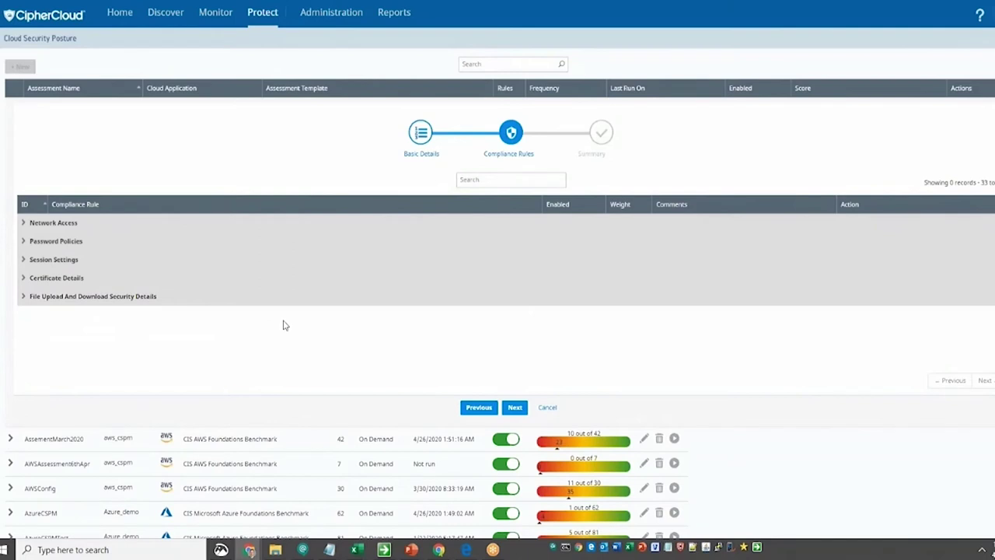
Disable the User password expiration rule under Password Policies and add the comment "We use SSO"
click(24, 224)
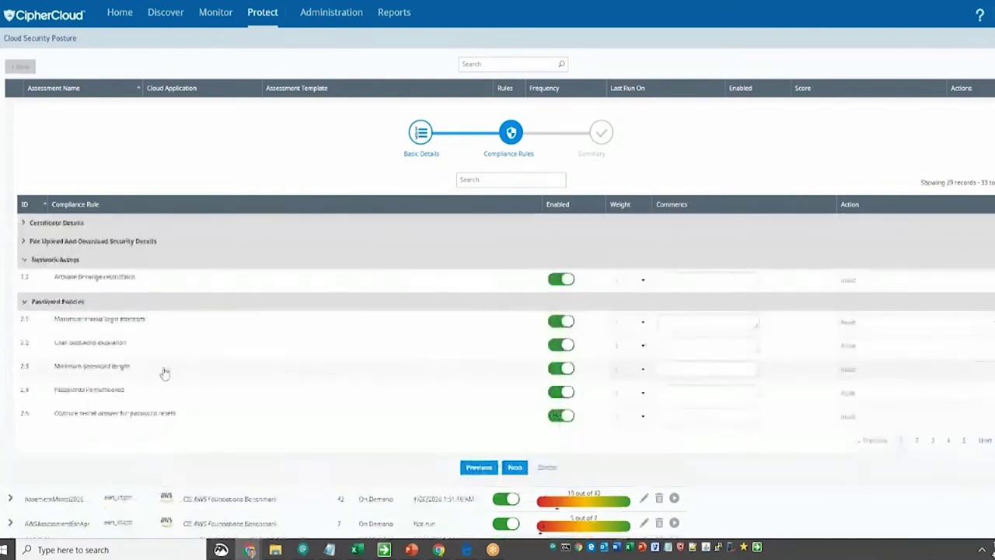
click(557, 348)
click(715, 347)
text(We use SSO)
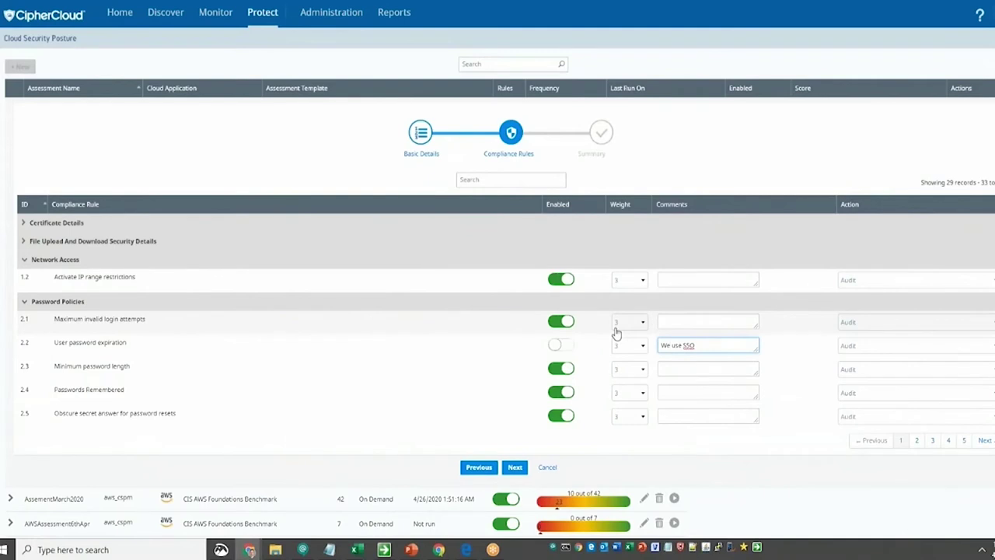
Set the Maximum invalid login attempts rule to weight 5 and its action to Remediate
click(640, 322)
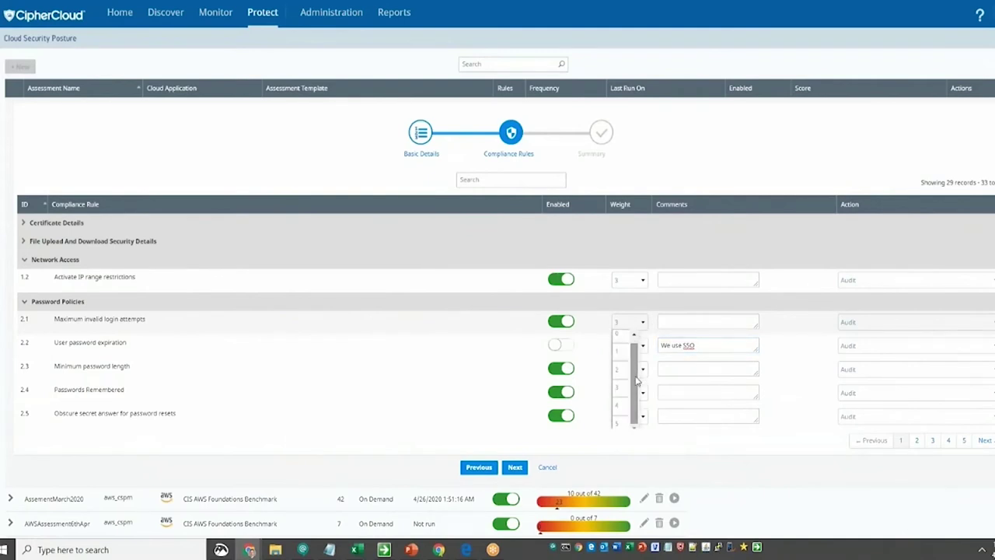
click(624, 423)
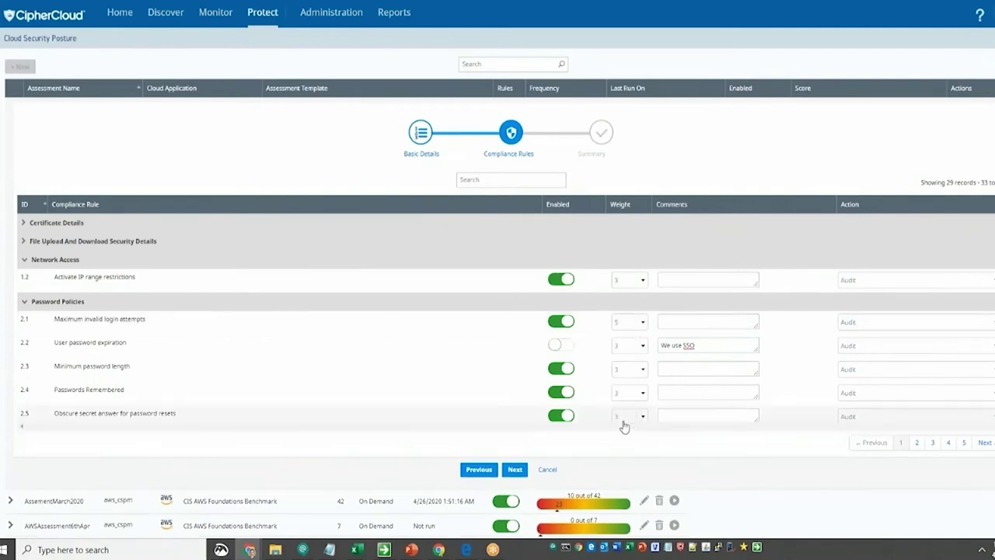
click(868, 323)
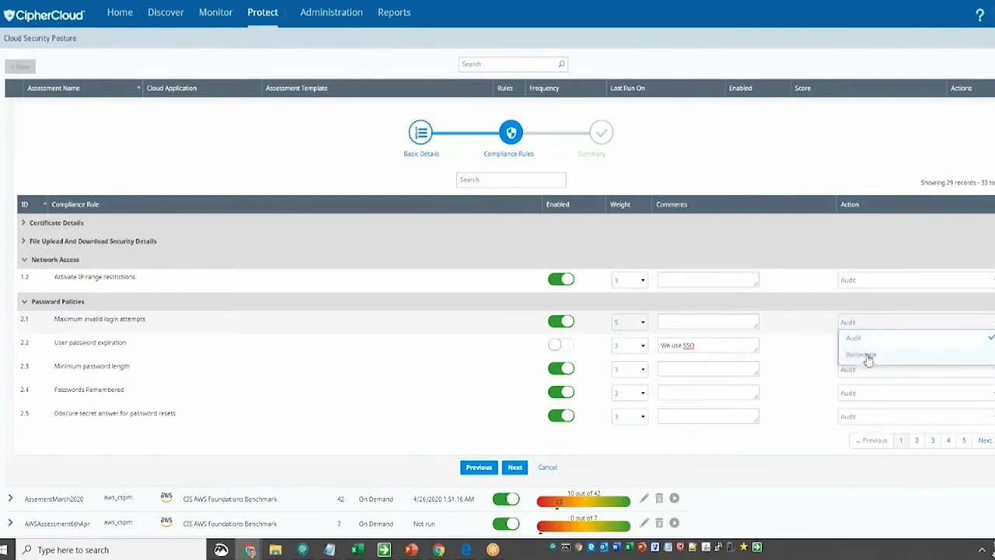
click(868, 358)
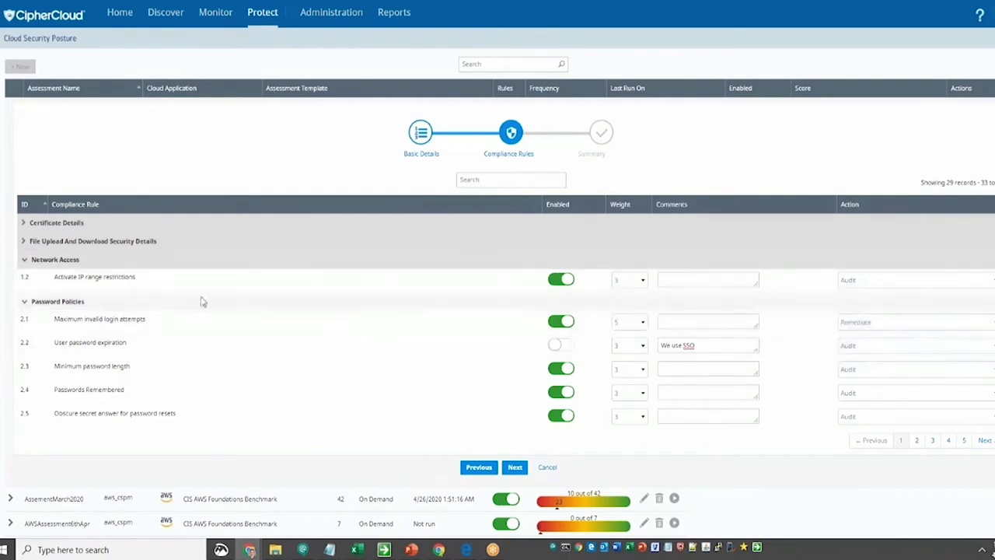
Open the compliance rule details of Activate IP range restrictions and read its description
click(117, 285)
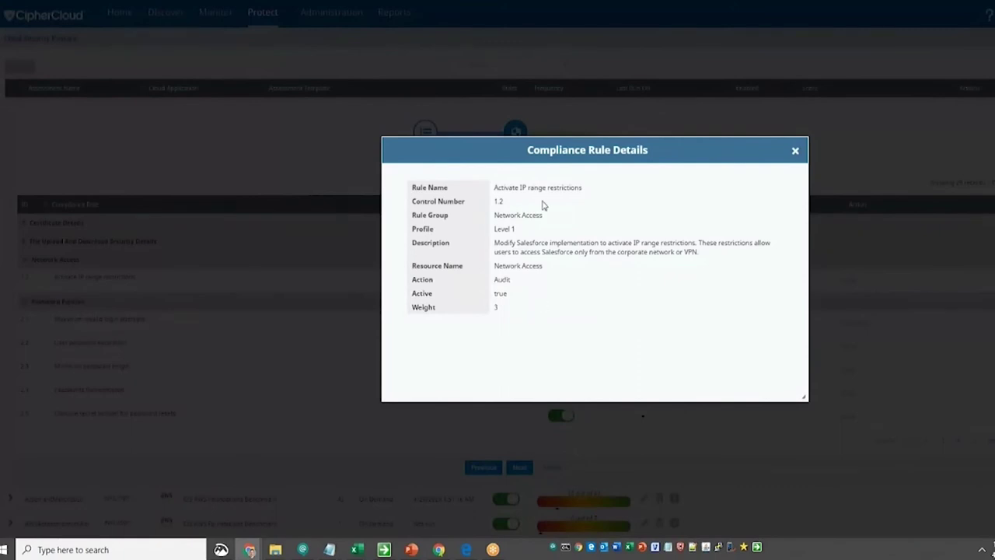
Close the IP range restrictions details, then read and close the compliance rule details of Maximum invalid login attempts
click(795, 151)
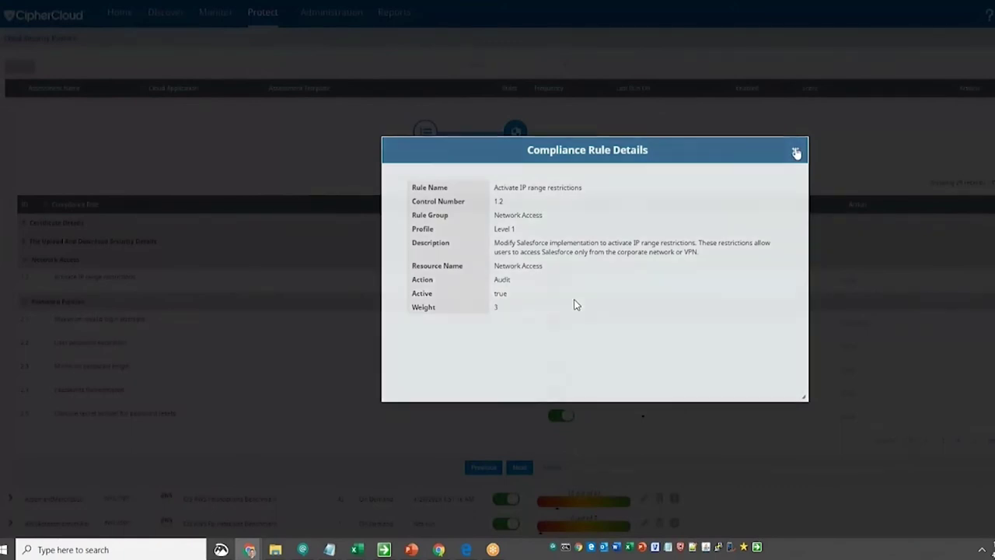
click(132, 325)
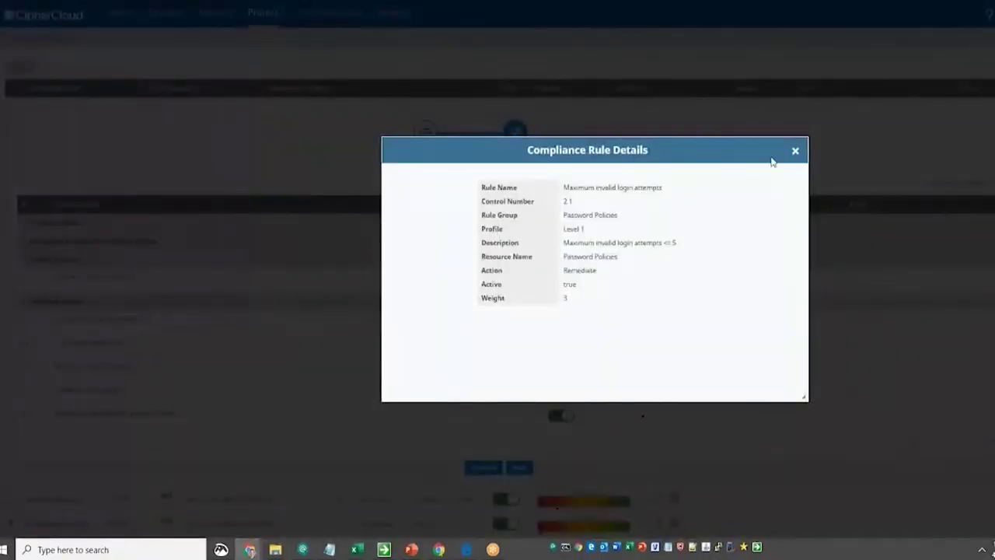
click(795, 151)
Expand the SalesforceSecurity assessment and browse its list of past assessment reports
scroll(12, 522, down, 2)
click(10, 521)
scroll(171, 311, down, 4)
click(175, 237)
scroll(262, 329, up, 1)
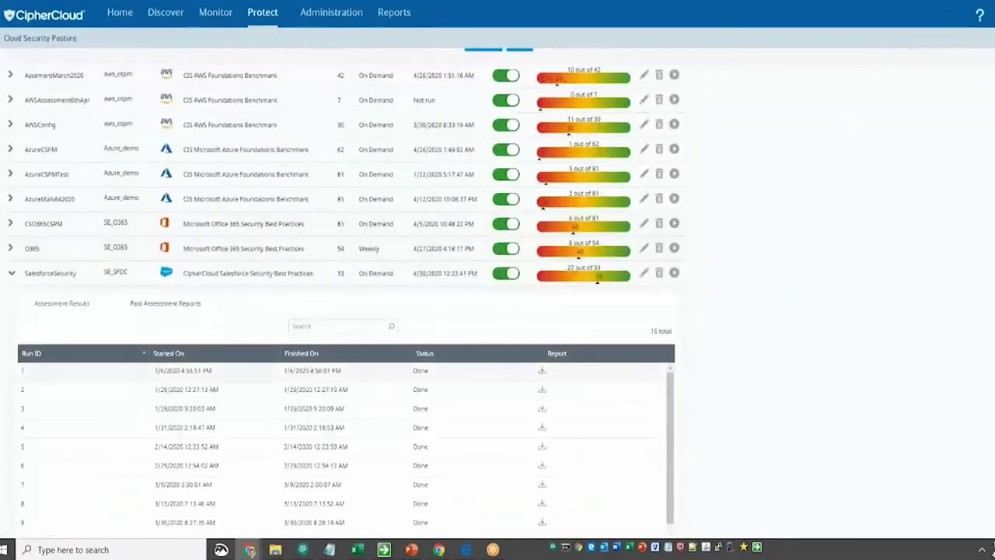
scroll(389, 433, down, 3)
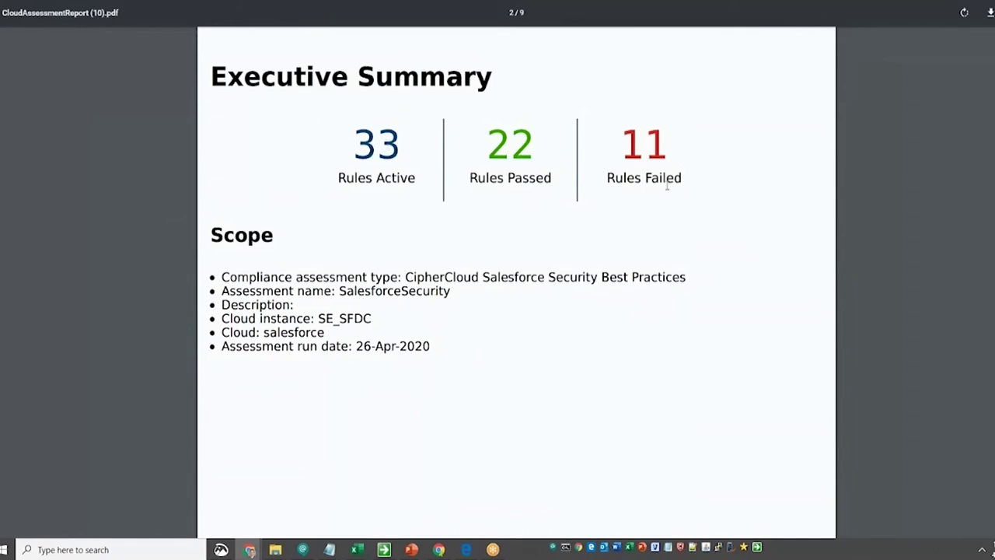
Read through the failed and passed tests in the SalesforceSecurity assessment report PDF and return toward its beginning
scroll(388, 412, down, 1)
scroll(389, 412, down, 10)
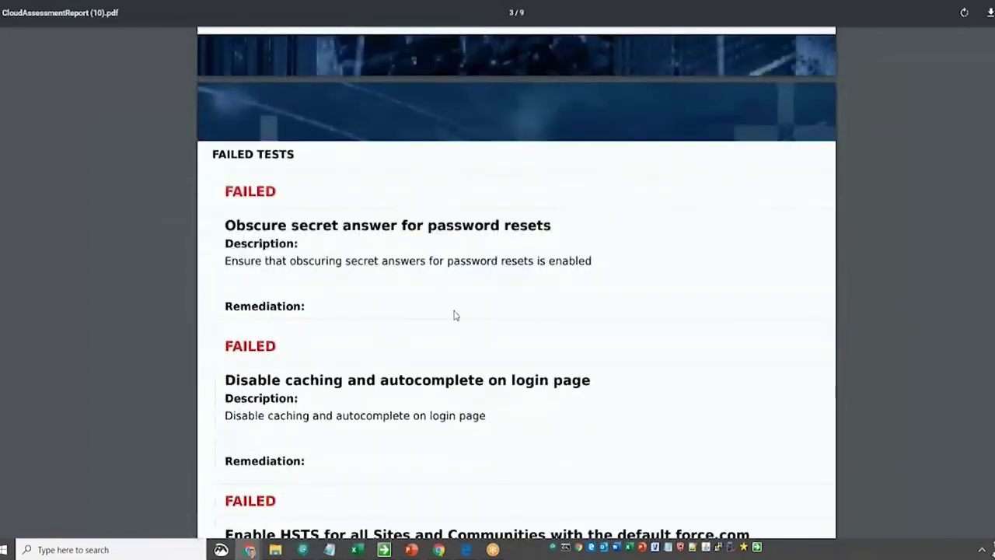
scroll(412, 372, down, 15)
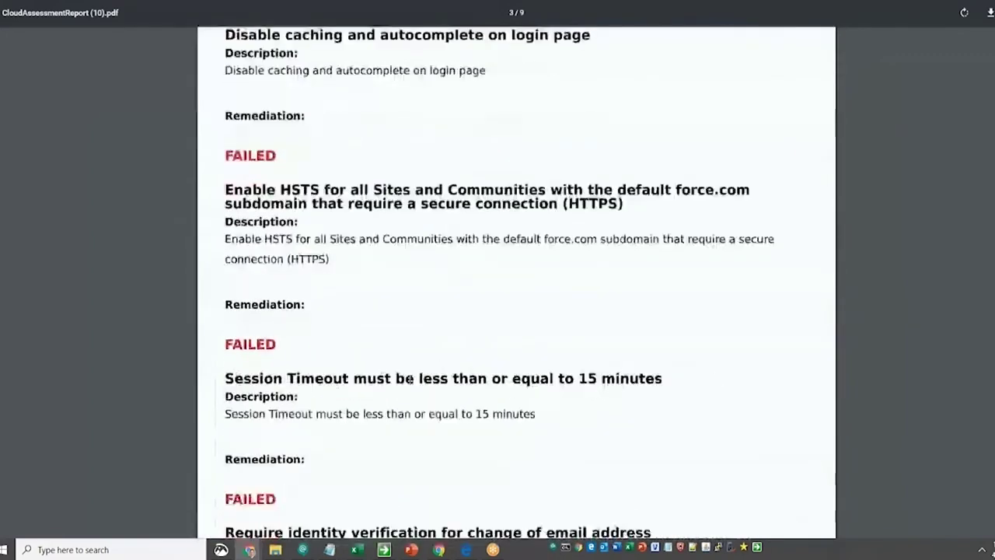
scroll(410, 385, down, 20)
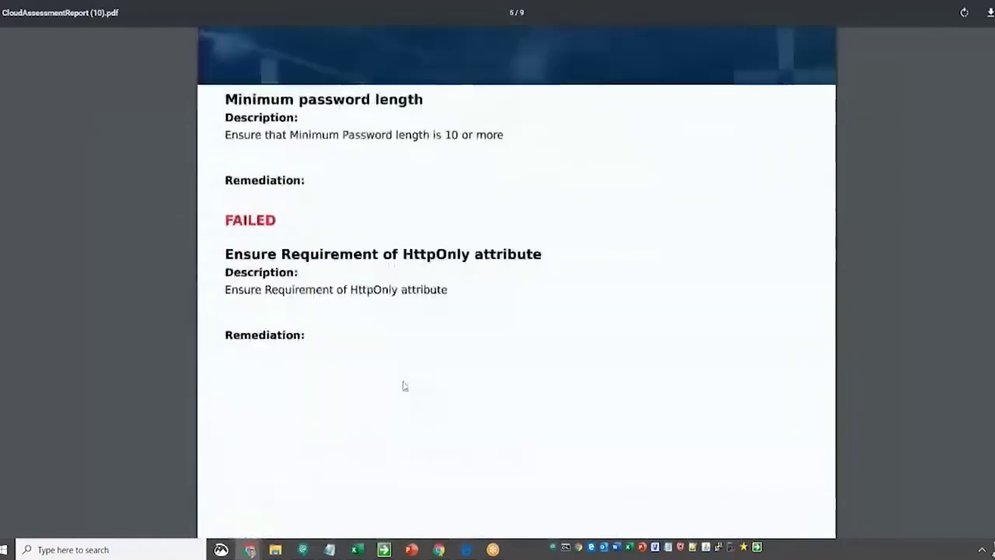
scroll(402, 384, down, 15)
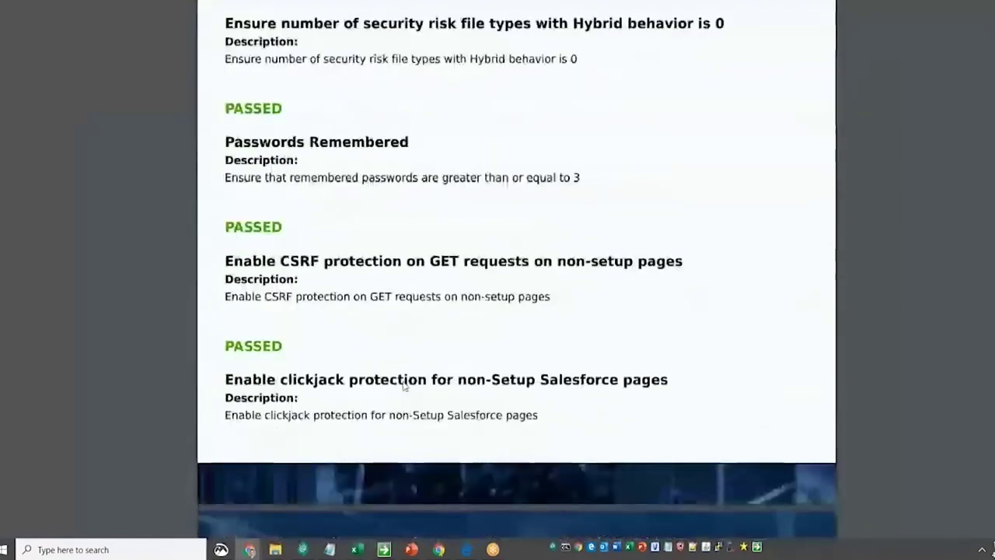
scroll(404, 384, up, 20)
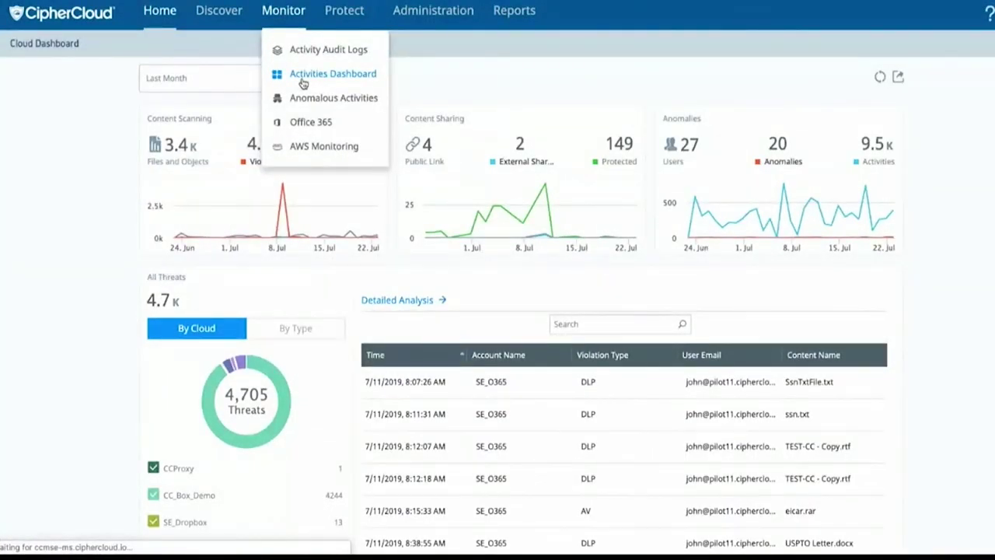
View the Privileged User Activities charts in the Activities Dashboard, inspecting the Custom Apps share of Privileged Activities By Type
click(303, 82)
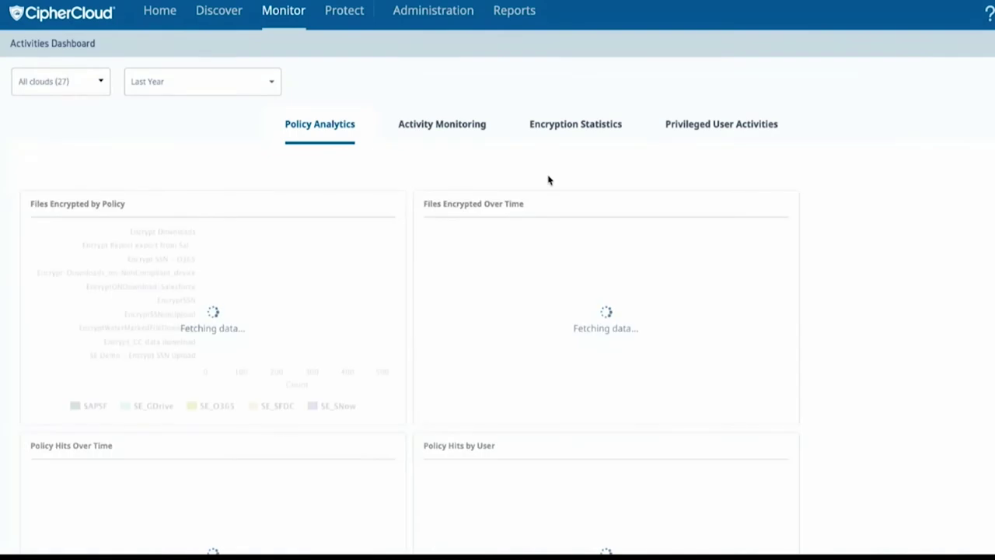
click(702, 126)
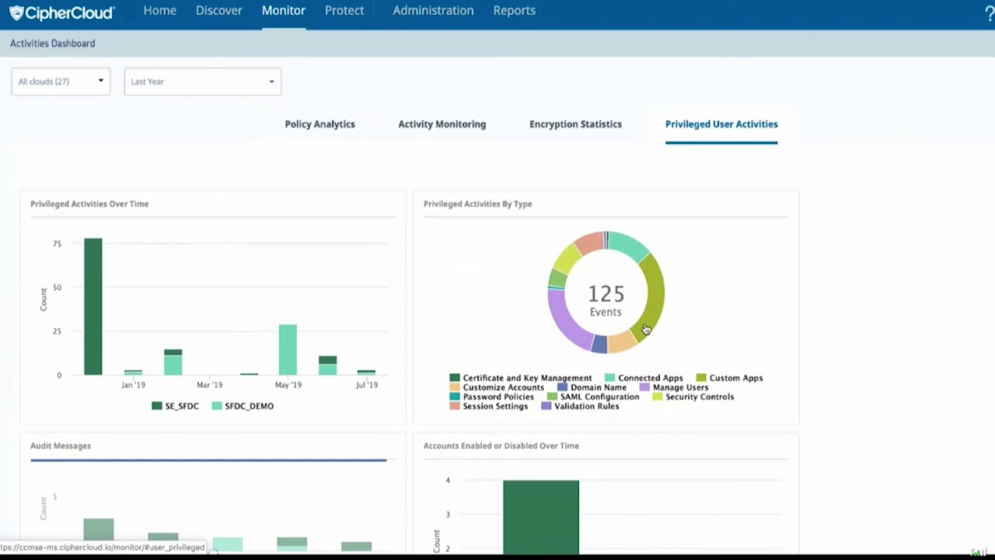
mouse_move(646, 322)
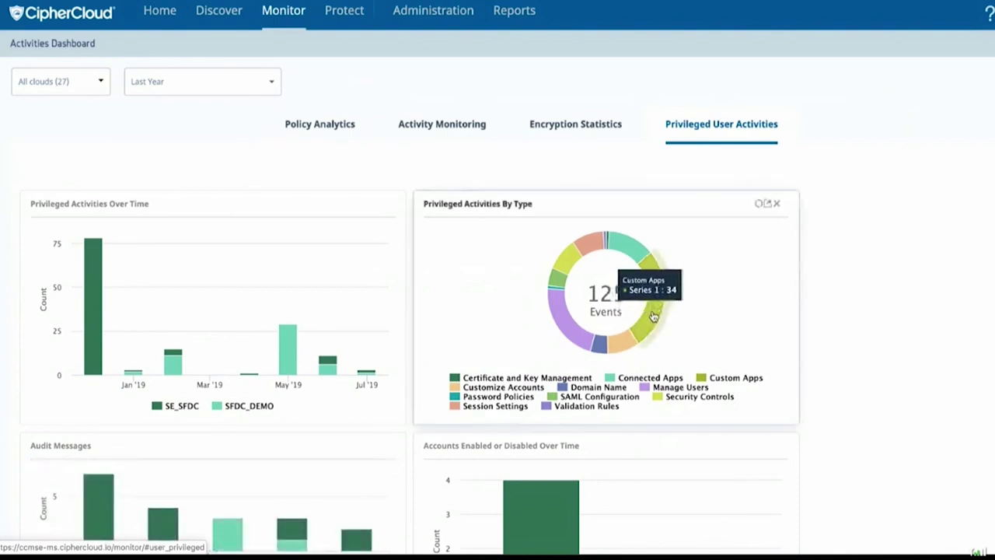
scroll(653, 316, down, 2)
scroll(653, 316, down, 4)
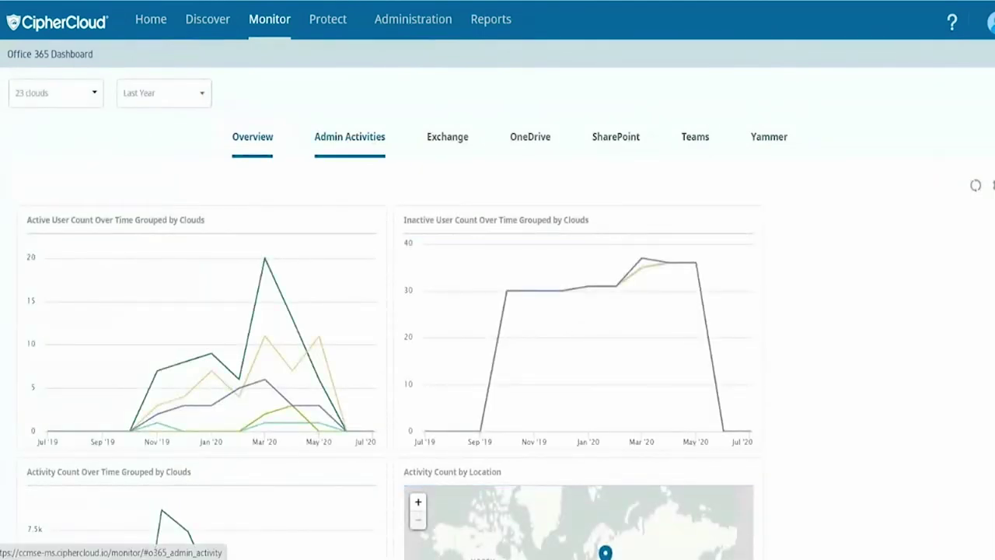
View the Admin Activities charts in the Office 365 Dashboard, including User Management and Enterprise Settings by activity type
click(350, 137)
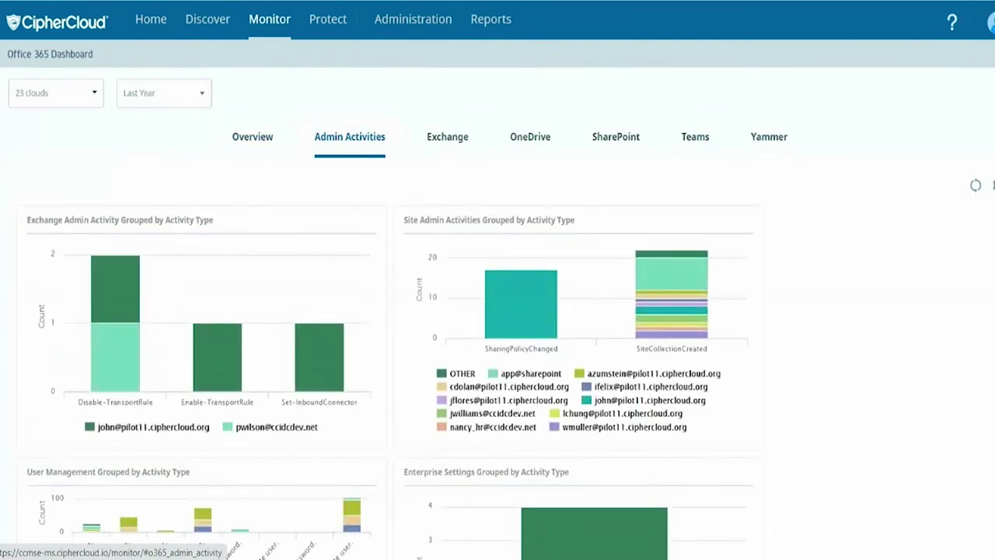
scroll(277, 91, down, 1)
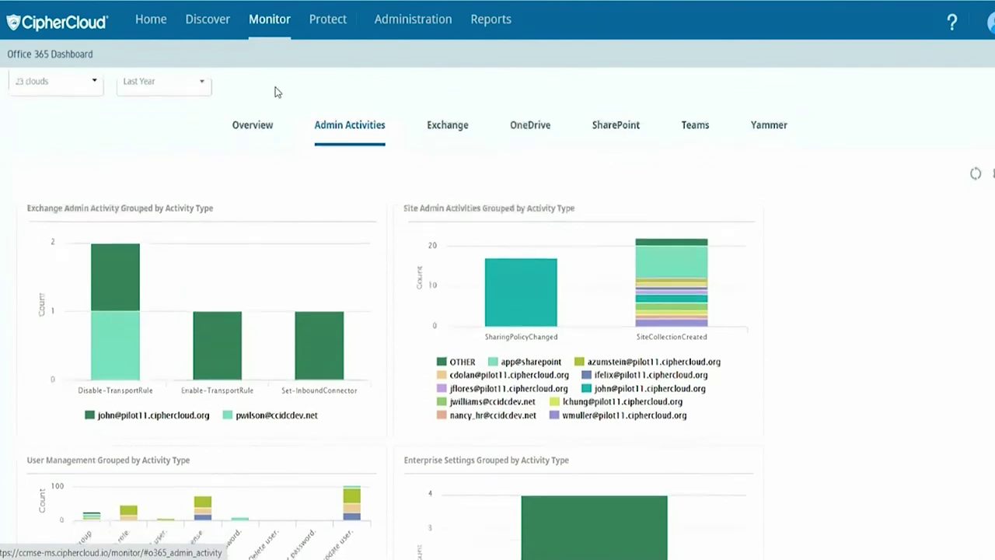
scroll(276, 92, down, 1)
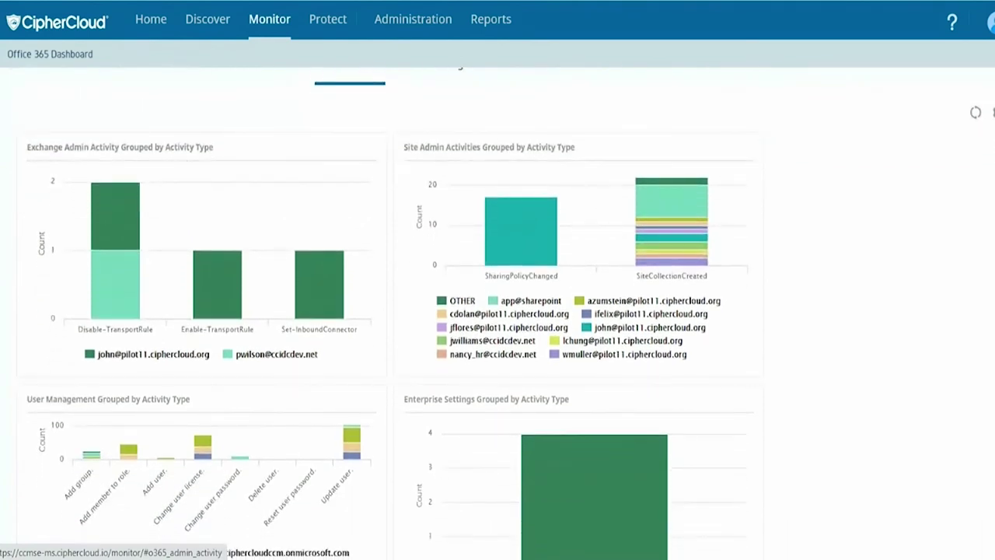